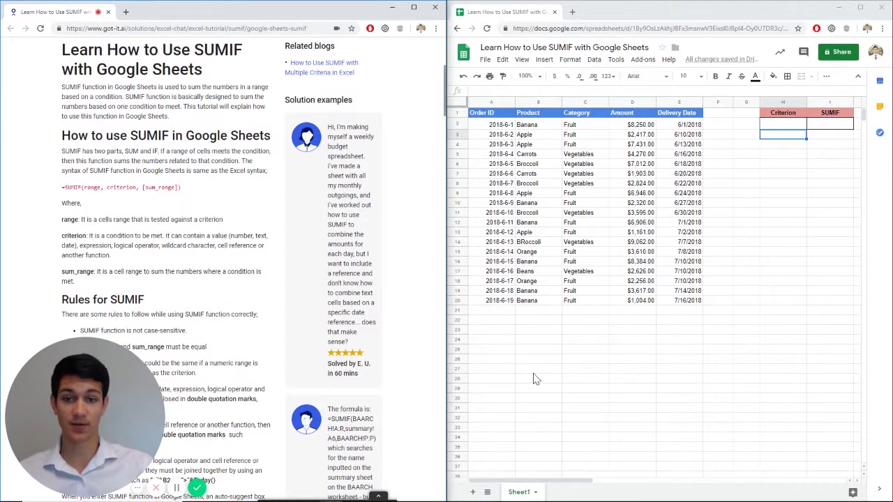
Scroll through the SUMIF tutorial article alongside the sheet.
click(552, 341)
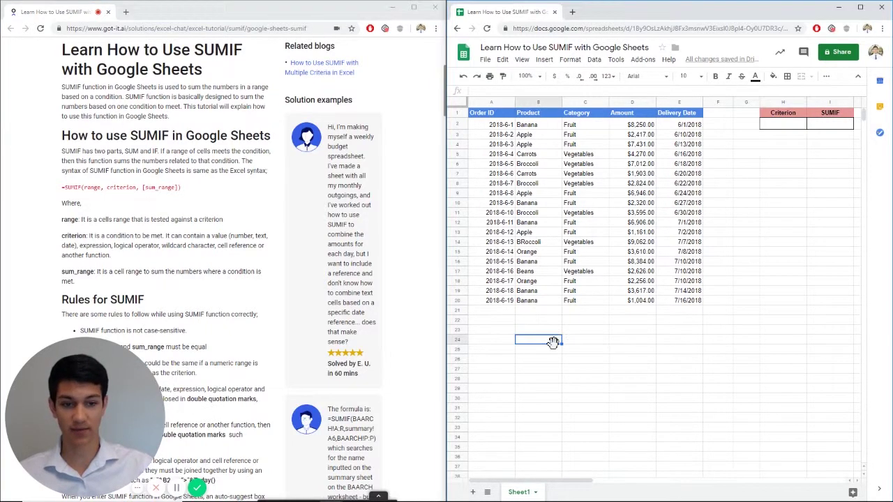
click(221, 218)
scroll(220, 217, down, 2)
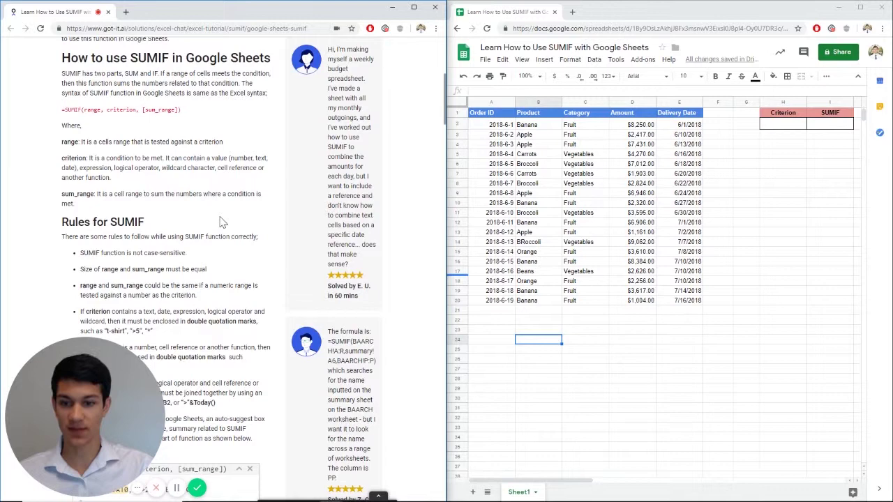
scroll(220, 221, down, 2)
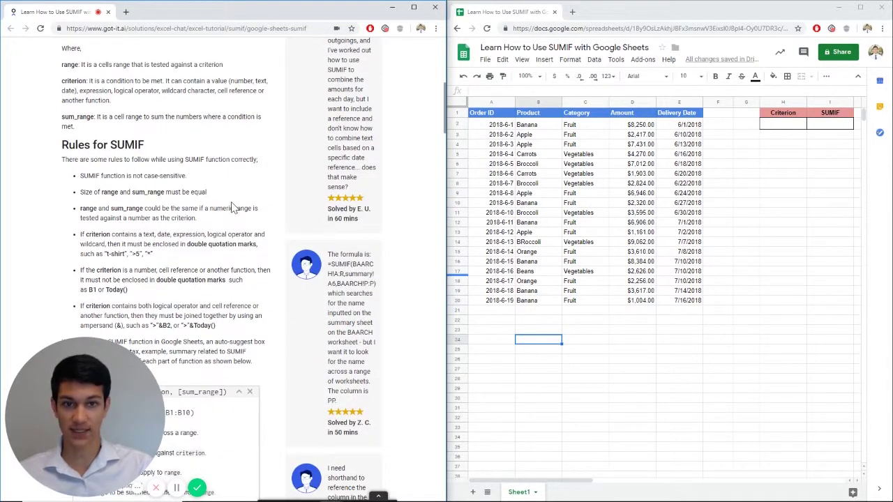
scroll(233, 208, down, 8)
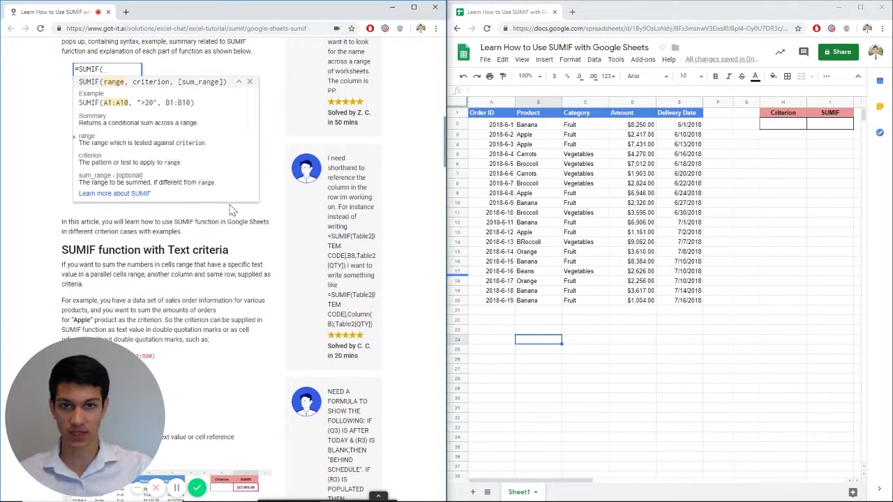
scroll(233, 211, down, 4)
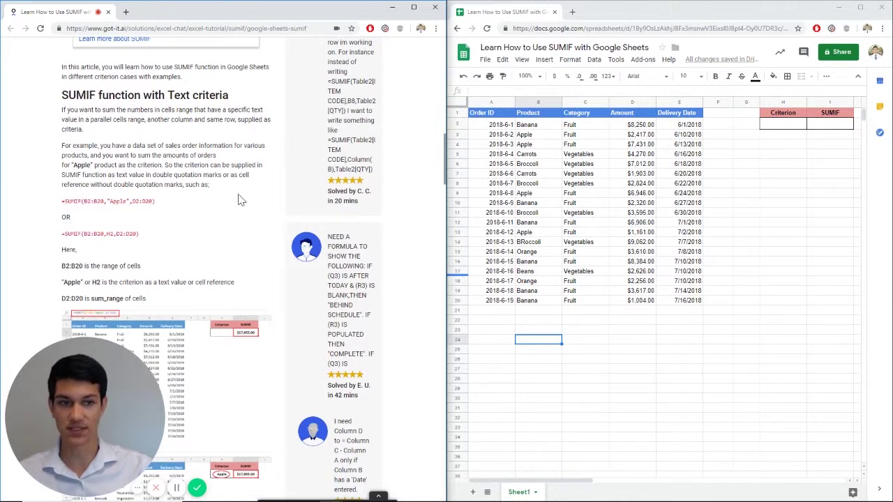
Enter the text criterion 'Apple' in H2, then select I2.
click(783, 125)
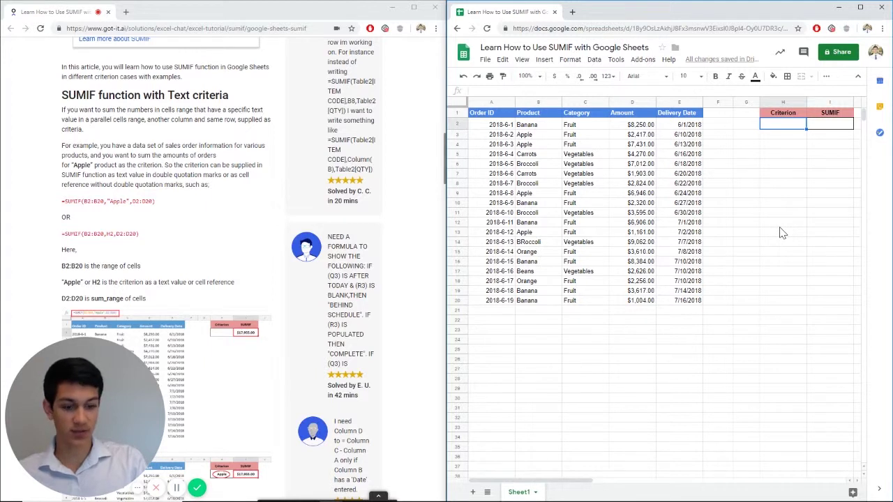
text(Apple)
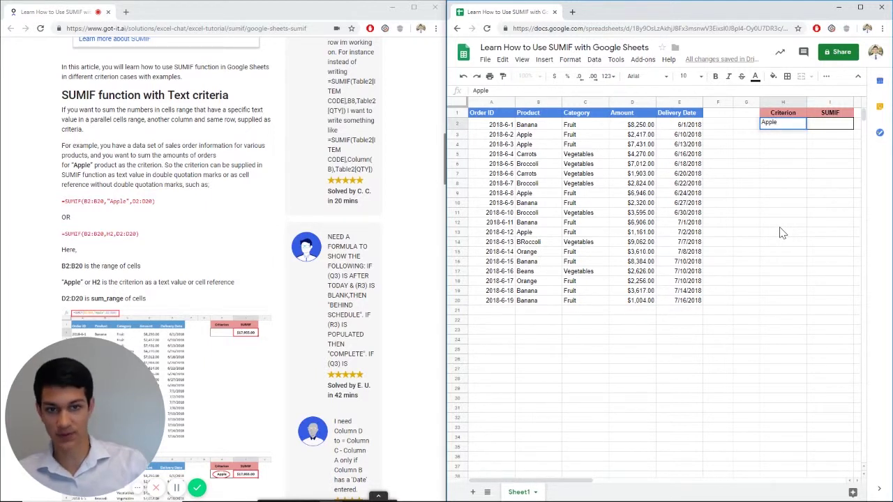
key(Return)
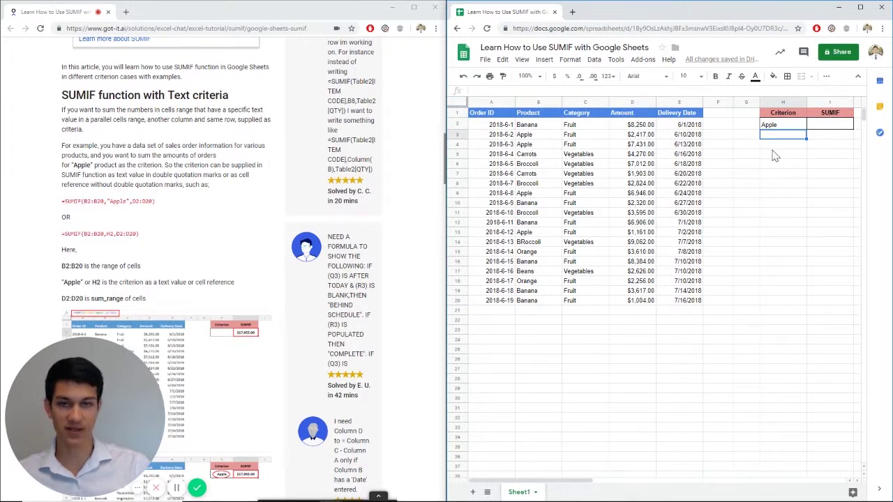
click(824, 127)
Enter =SUMIF(B2:B20,H2,D2:D20) in I2 to total Apple's amounts, giving $17,955.
text(=)
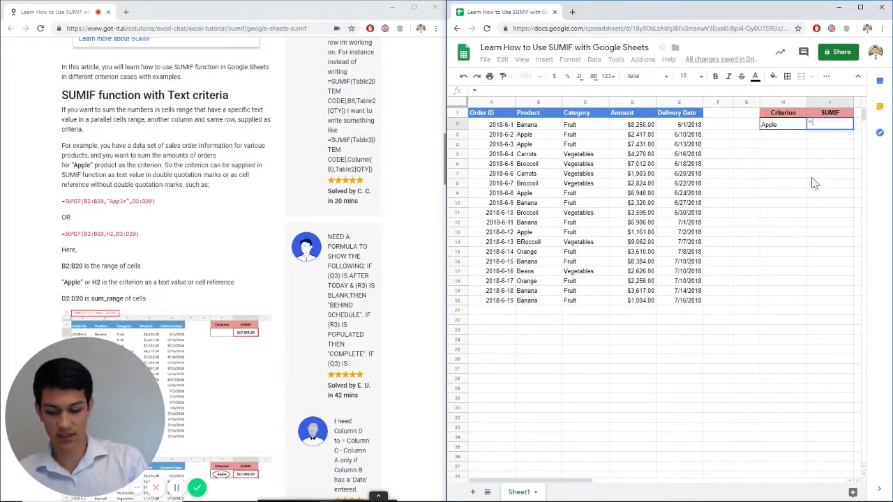
text(SUMIF()
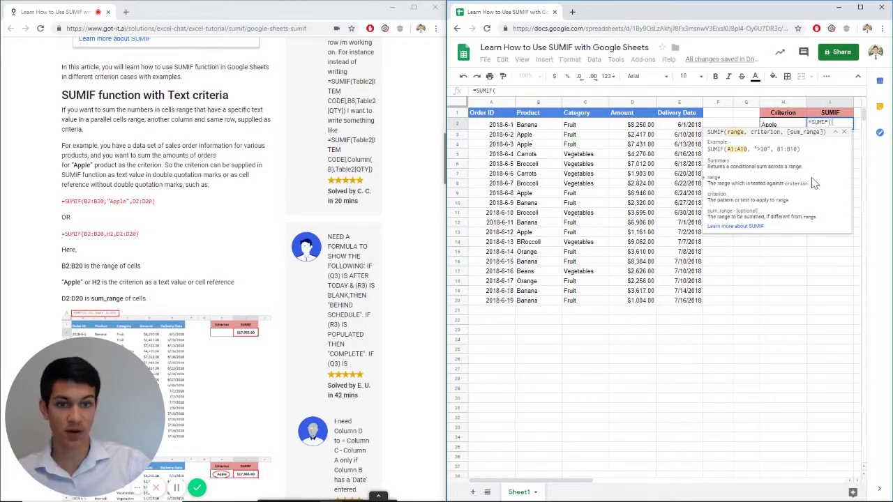
key(Left)
key(Left)
key(Left)
key(Left)
key(Left)
key(Left)
key(Left)
key(shift+Down)
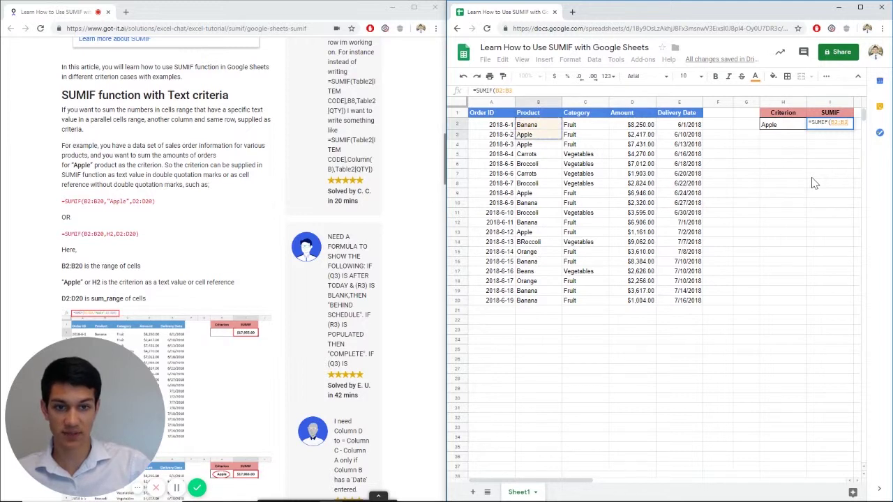
key(shift+Down)
key(shift+Down)
key(shift+Down)
key(shift+Down)
key(shift+Down)
key(shift+Down)
key(shift+Down)
key(shift+Down)
key(shift+Down)
key(shift+Down)
key(shift+Down)
key(shift+Down)
key(shift+Down)
key(shift+Down)
key(shift+Down)
key(shift+Down)
key(shift+Down)
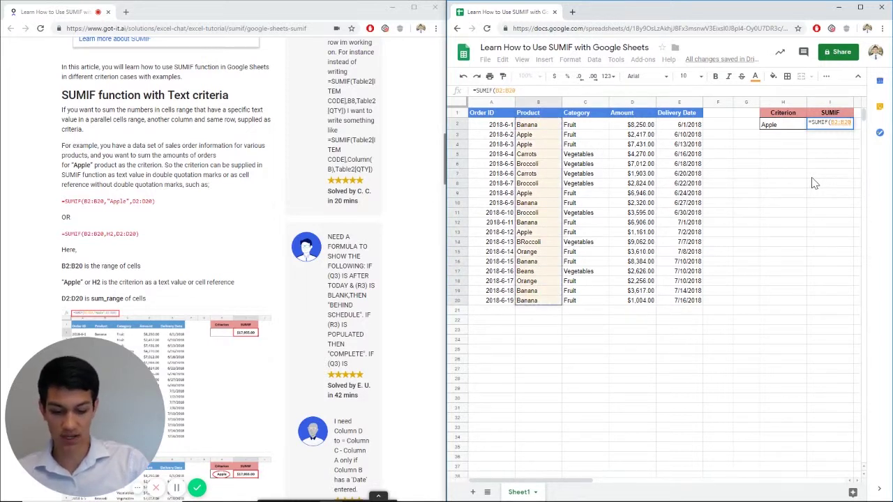
text(,)
key(Left)
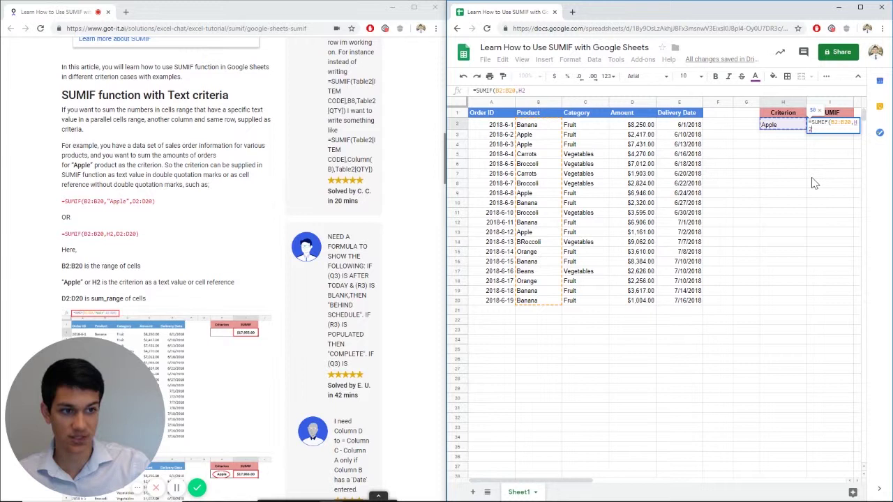
text(,)
key(Left)
key(Left)
key(Left)
key(Left)
key(Left)
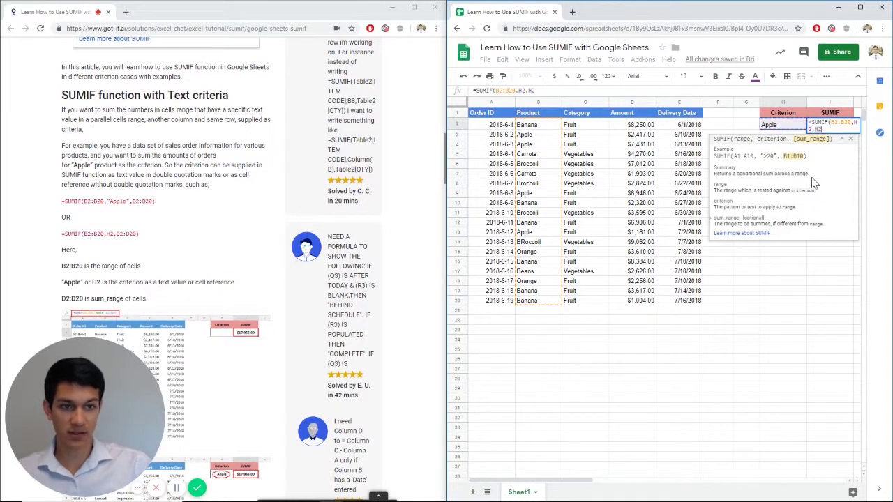
key(shift+Down)
key(shift+Down)
key(shift+Down)
key(shift+Down)
key(shift+Down)
key(shift+Down)
key(shift+Down)
key(shift+Down)
key(shift+Down)
key(shift+Down)
key(shift+Down)
key(shift+Down)
key(shift+Down)
key(shift+Down)
key(shift+Down)
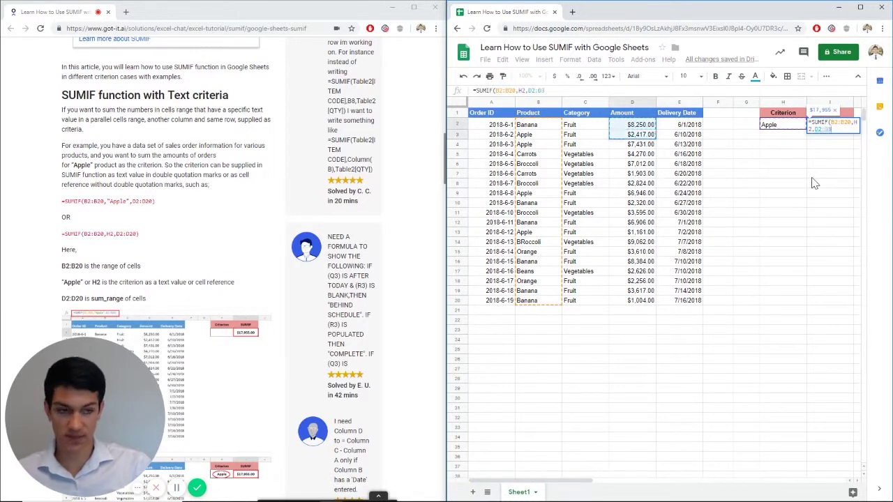
key(shift+Down)
key(shift+Down)
key(shift+Down)
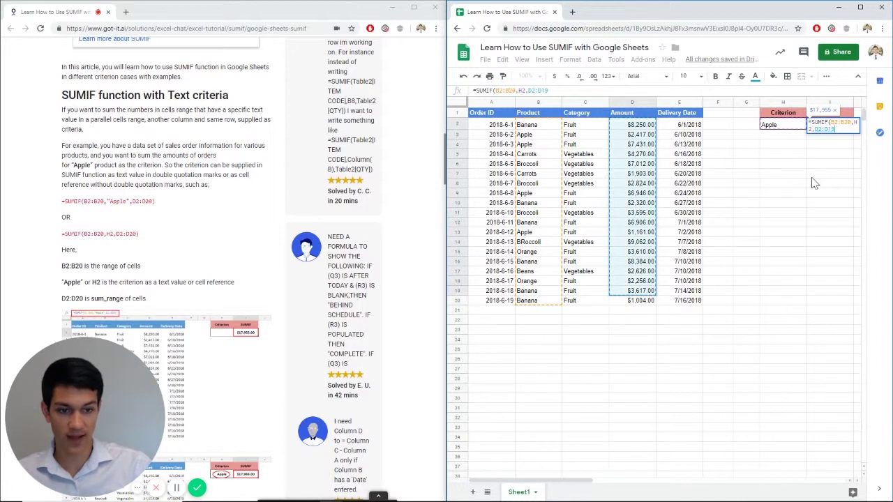
text())
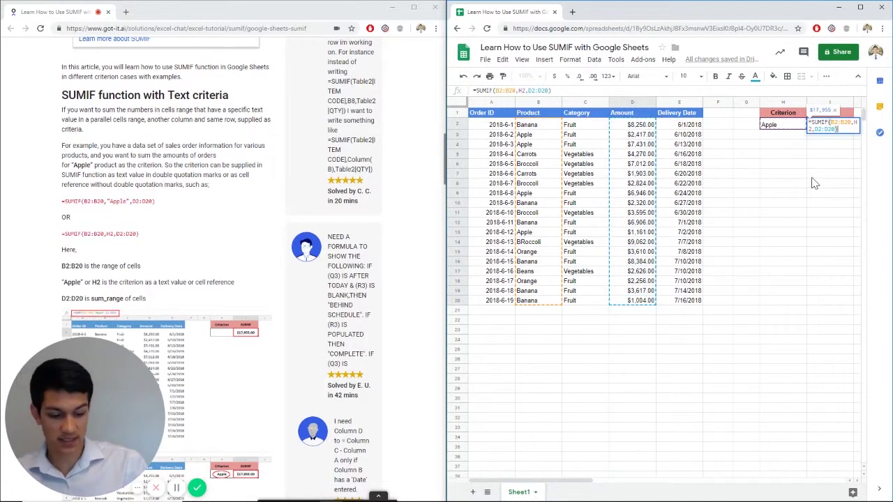
key(Return)
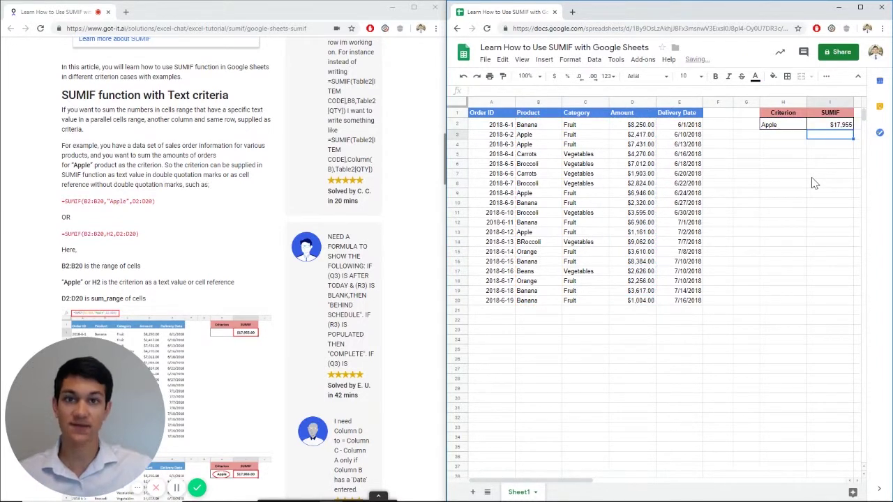
click(785, 127)
click(248, 136)
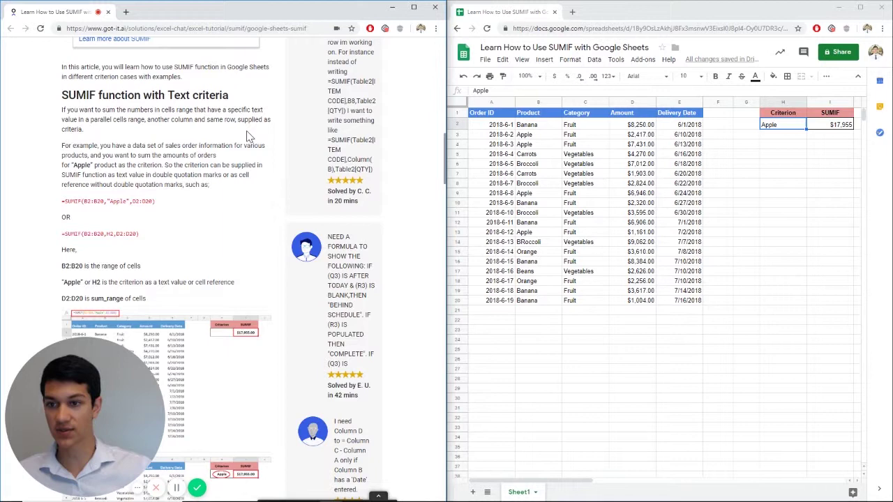
scroll(248, 136, down, 8)
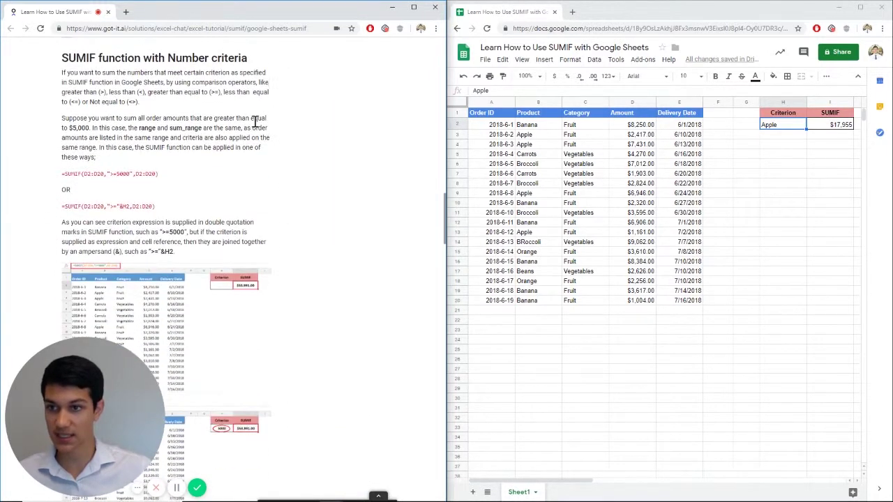
scroll(257, 122, down, 2)
scroll(257, 122, up, 2)
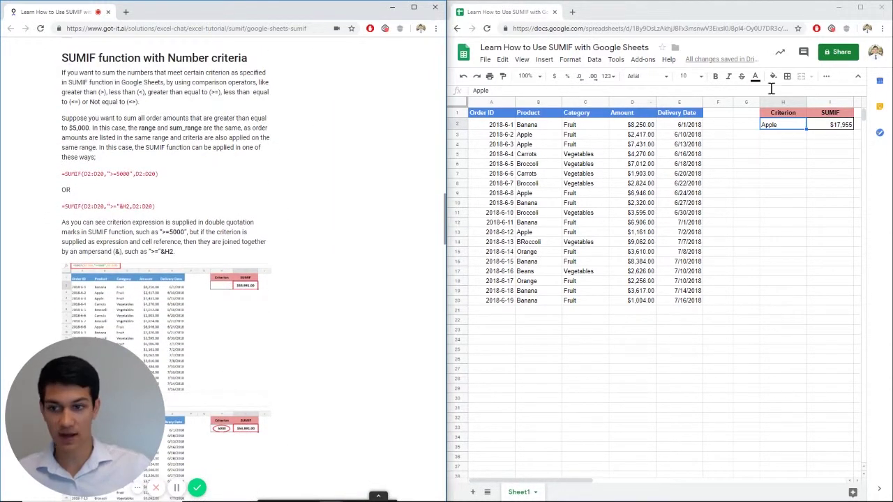
click(838, 128)
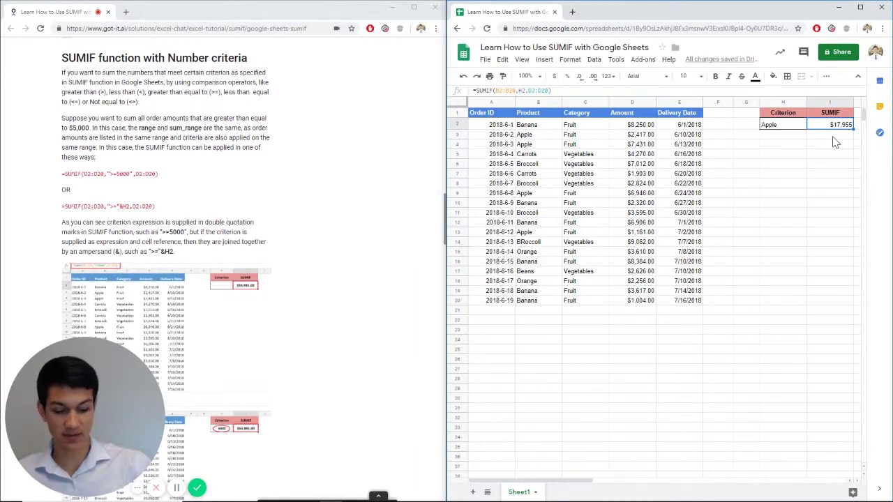
Replace 'Apple' with 5000 in H2 and delete the old SUMIF formula in I2.
key(Left)
text(5000)
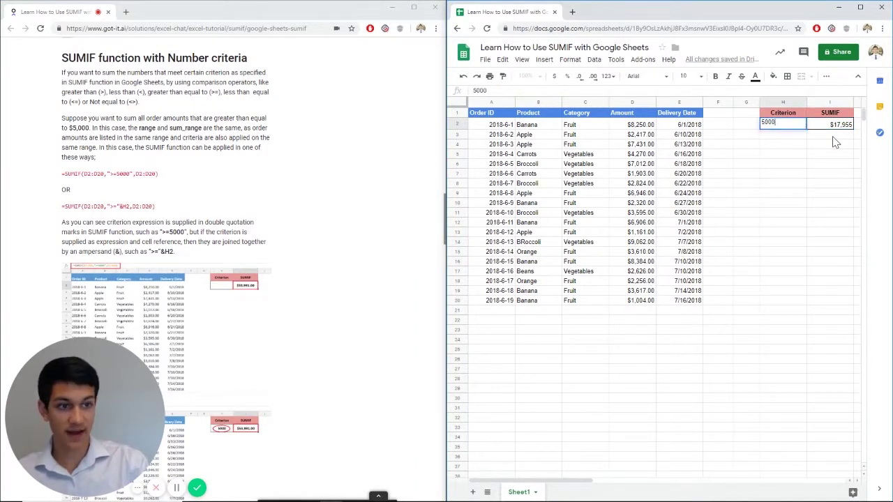
key(Return)
key(Right)
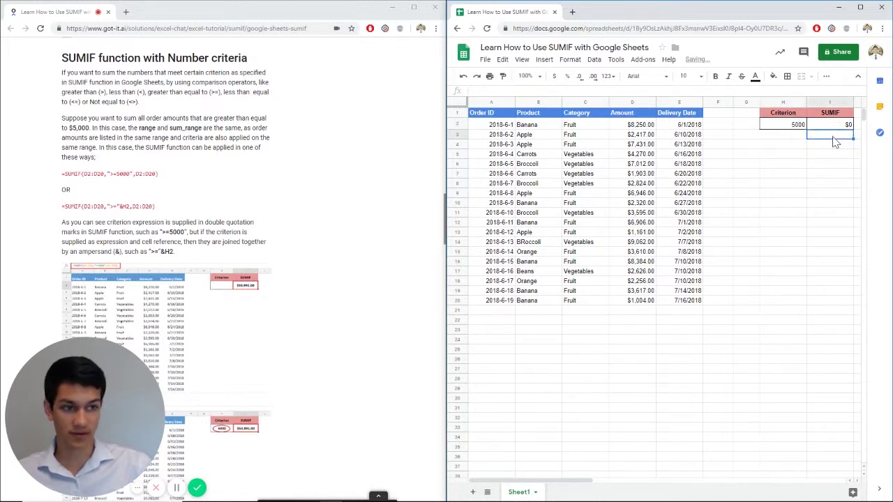
key(Up)
key(Delete)
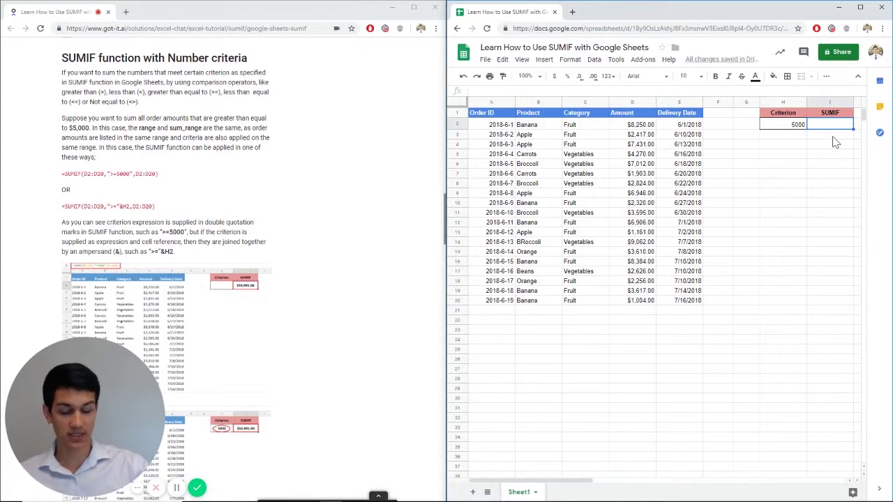
Enter =SUMIF(D2:D20,">="&H2,D2:D20) in I2, totalling amounts of at least 5000 ($53,991).
text(=S)
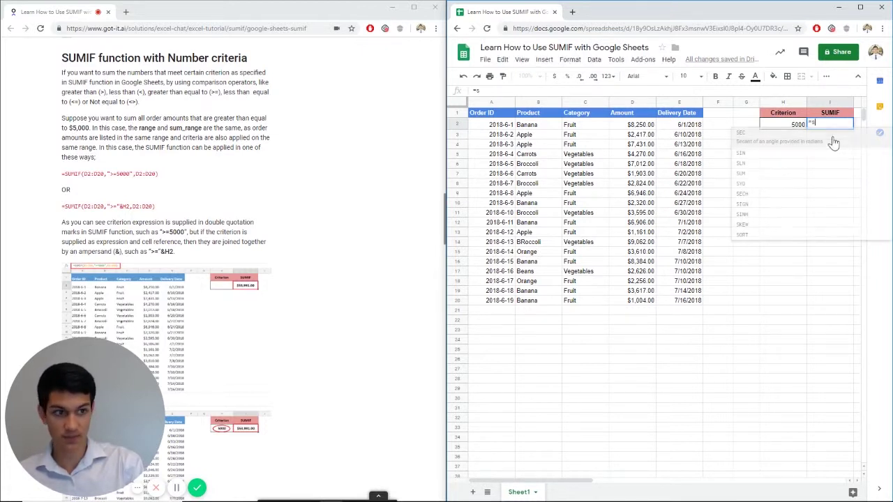
text(UMIF()
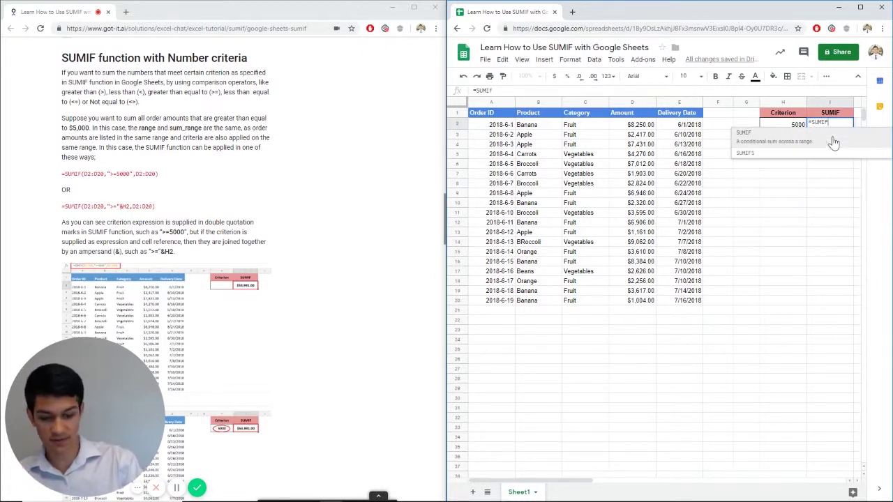
key(Left)
key(Left)
key(Left)
key(Left)
key(Left)
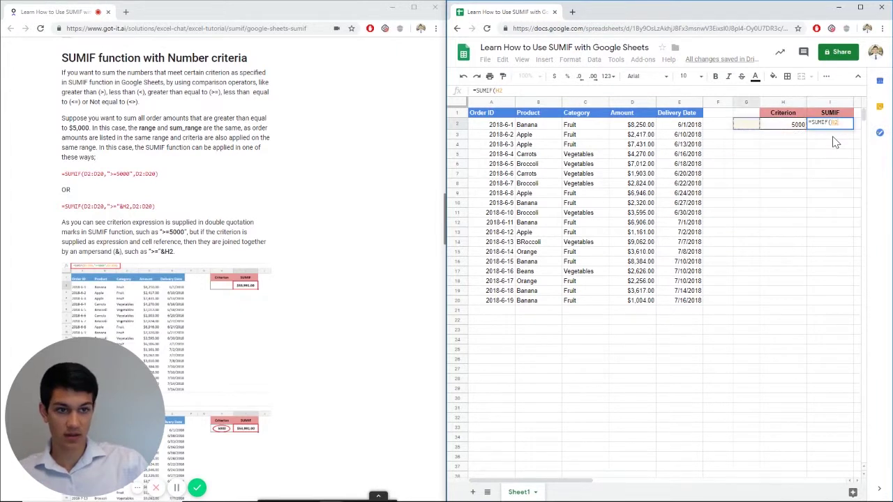
key(shift+Down)
key(shift+Down)
key(shift+Down)
key(shift+Down)
key(shift+Down)
key(shift+Down)
key(shift+Down)
key(shift+Down)
key(shift+Down)
key(shift+Down)
key(shift+Down)
key(shift+Down)
key(shift+Down)
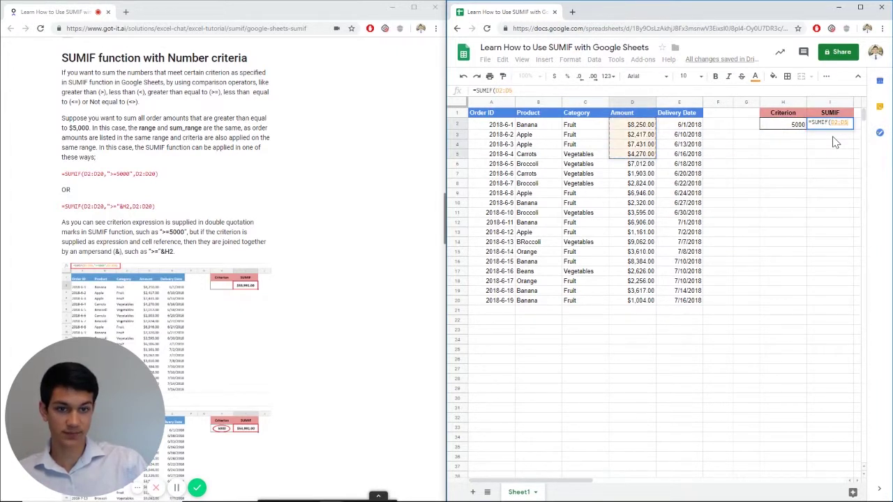
key(shift+Down)
key(shift+Down)
key(shift+Down)
key(shift+Down)
key(shift+Down)
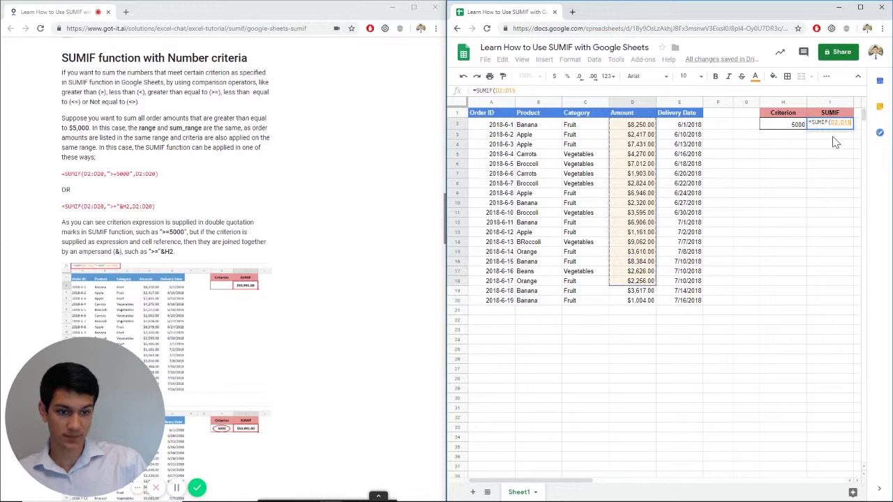
text(,)
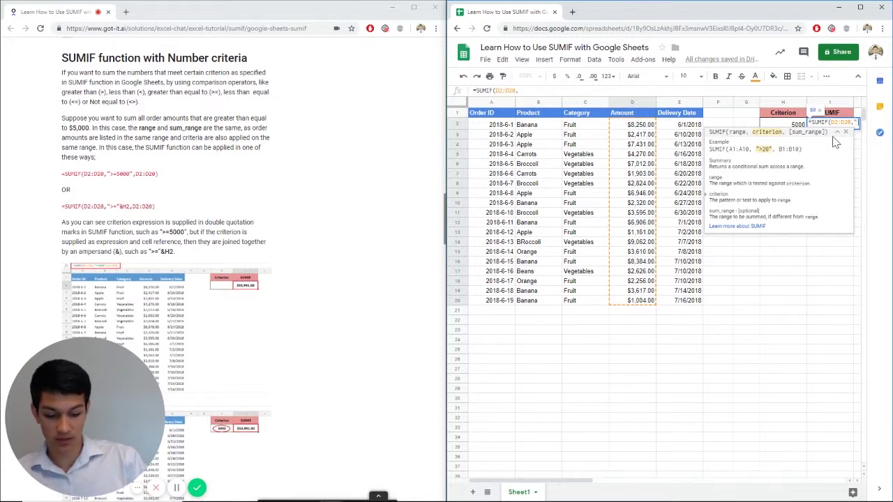
text(")
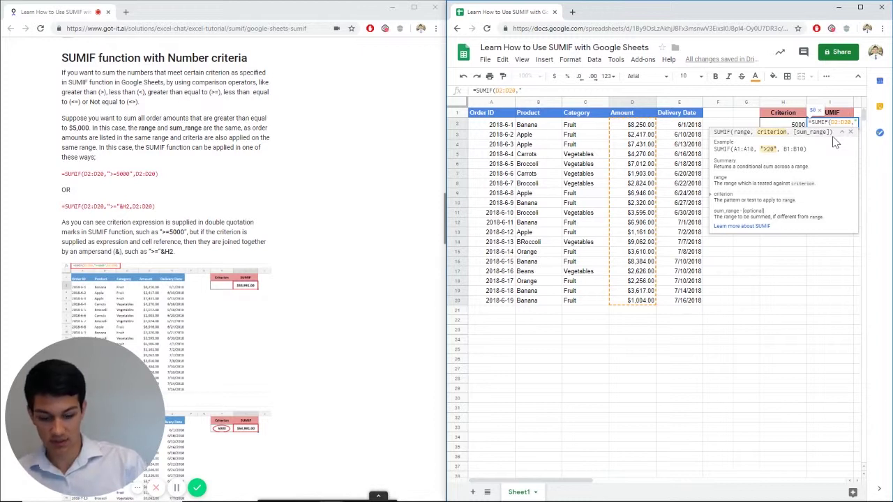
text(>=")
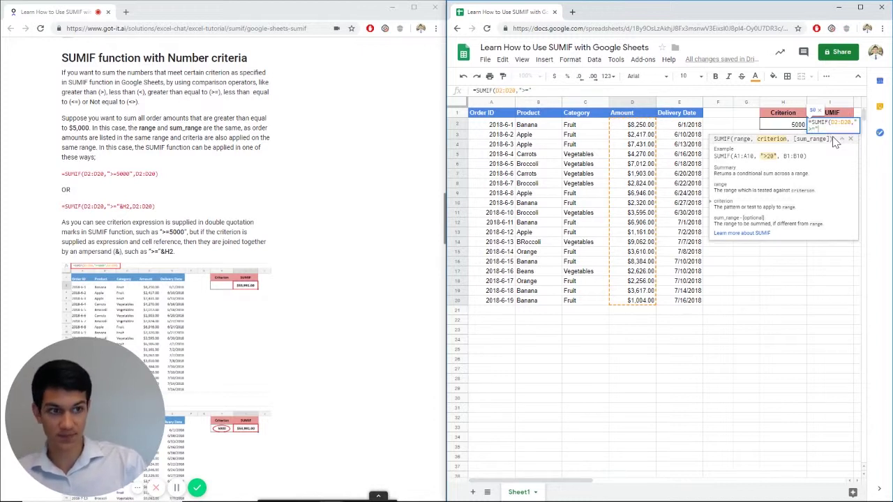
text(&)
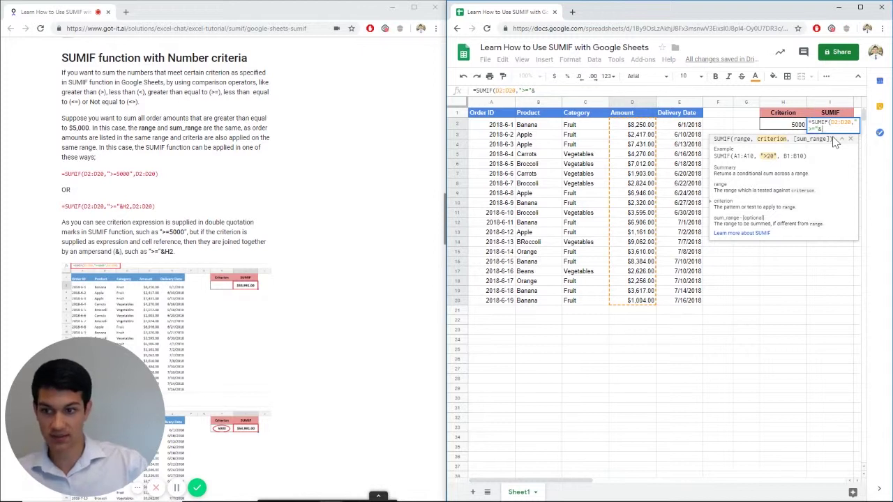
text(H2)
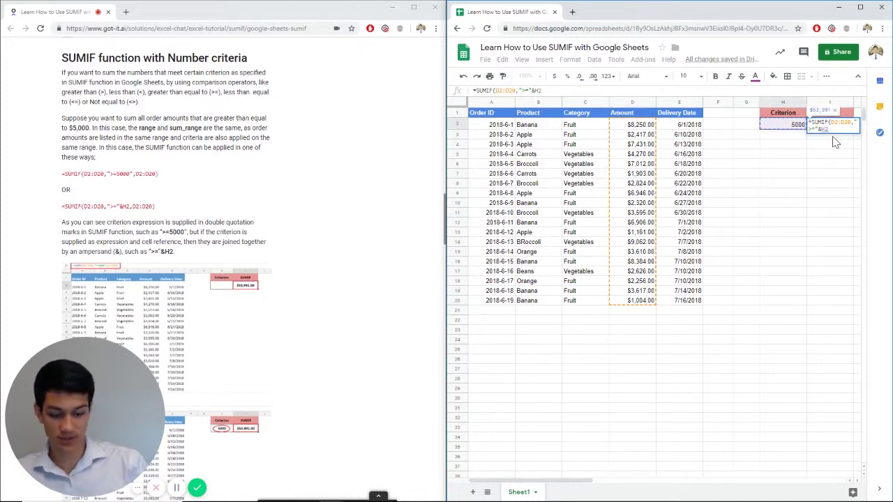
text(,)
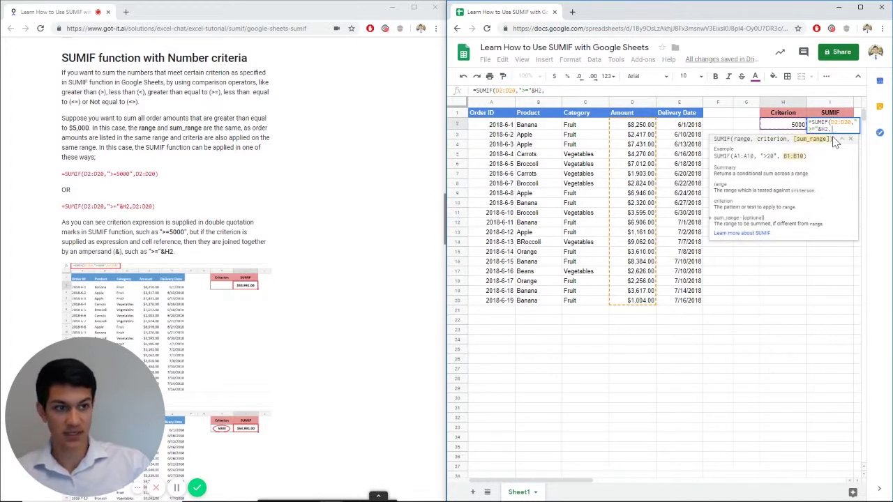
key(Left)
key(Left)
key(Left)
key(Left)
key(Left)
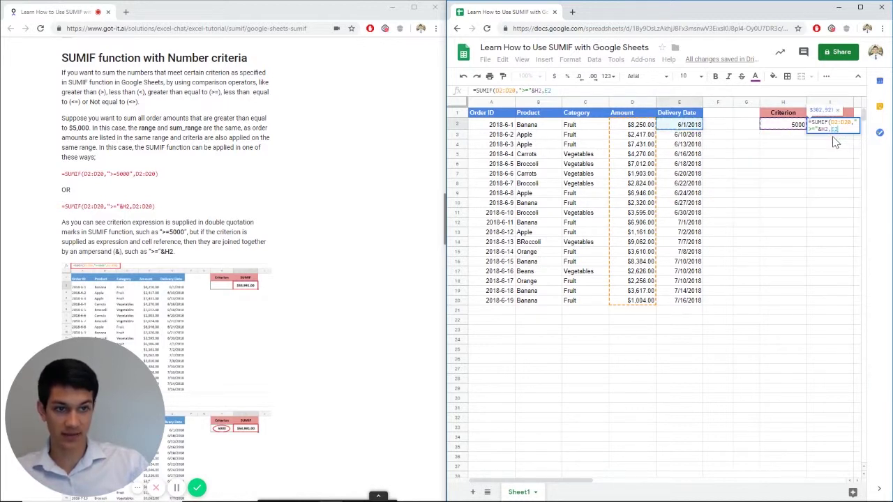
key(shift+Down)
key(shift+Down)
key(shift+Down)
key(shift+Down)
key(shift+Down)
key(shift+Down)
key(shift+Down)
key(shift+Down)
key(shift+Down)
key(shift+Down)
key(shift+Down)
key(shift+Down)
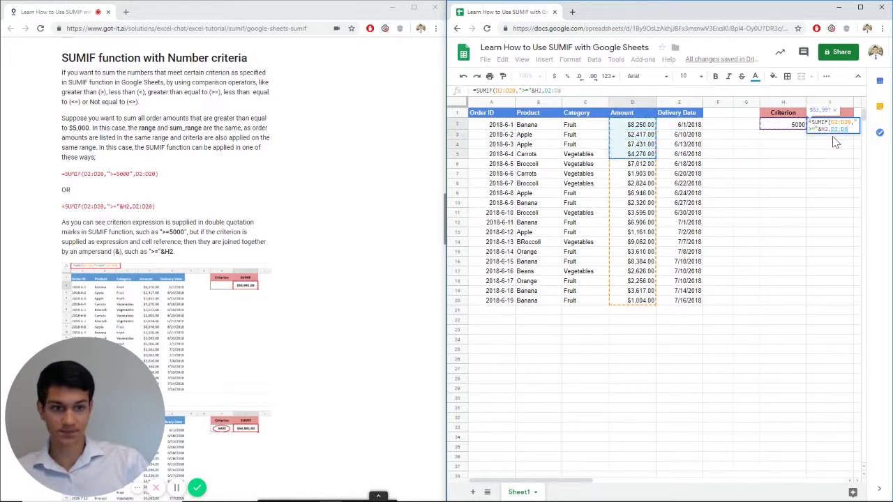
key(shift+Down)
key(shift+Down)
key(shift+Down)
key(shift+Down)
key(shift+Down)
key(shift+Down)
key(shift+Down)
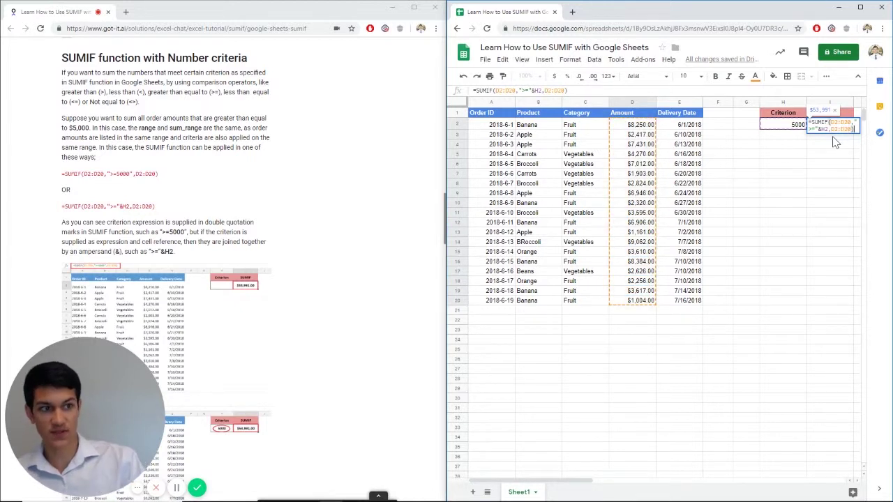
key(Return)
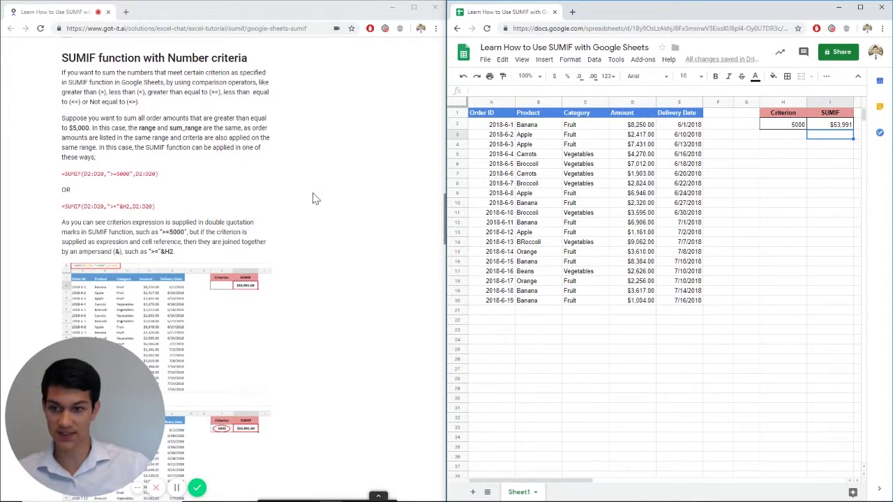
scroll(317, 195, down, 7)
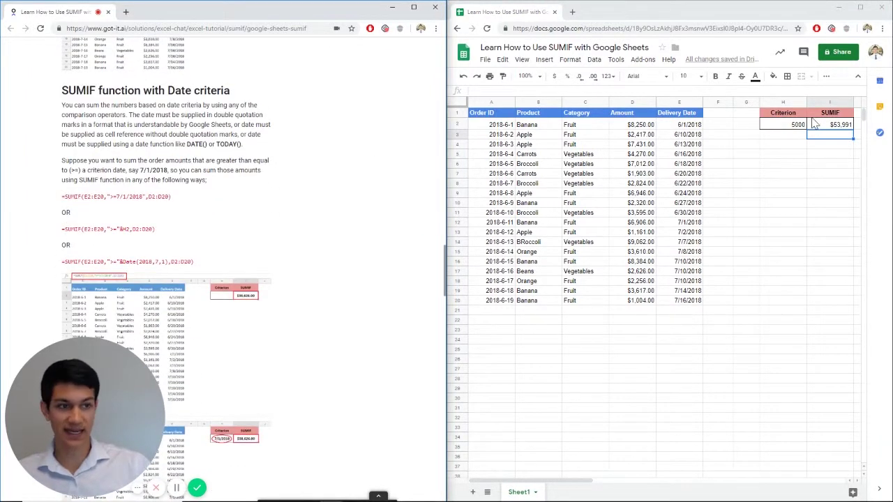
click(833, 125)
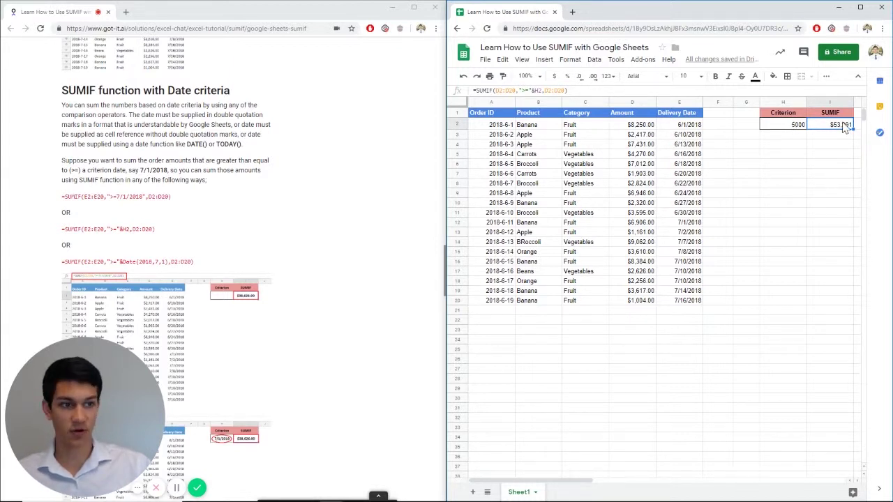
click(341, 138)
scroll(334, 137, down, 7)
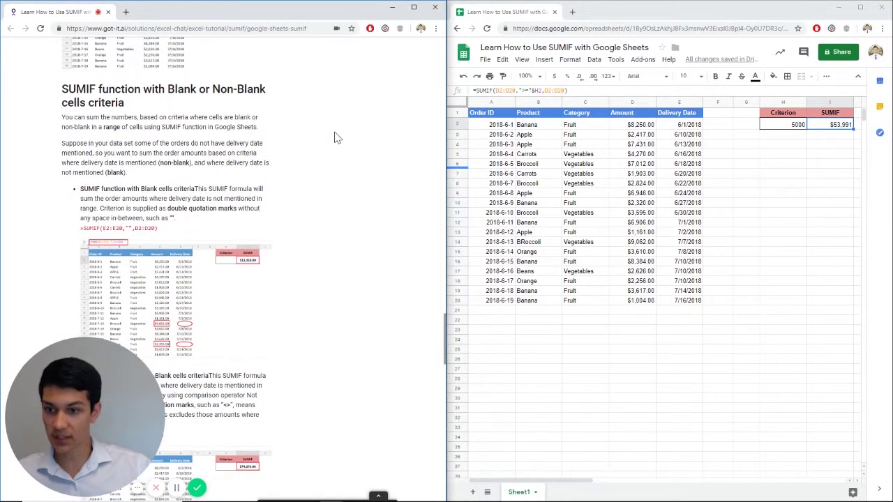
scroll(334, 137, down, 1)
scroll(335, 138, down, 10)
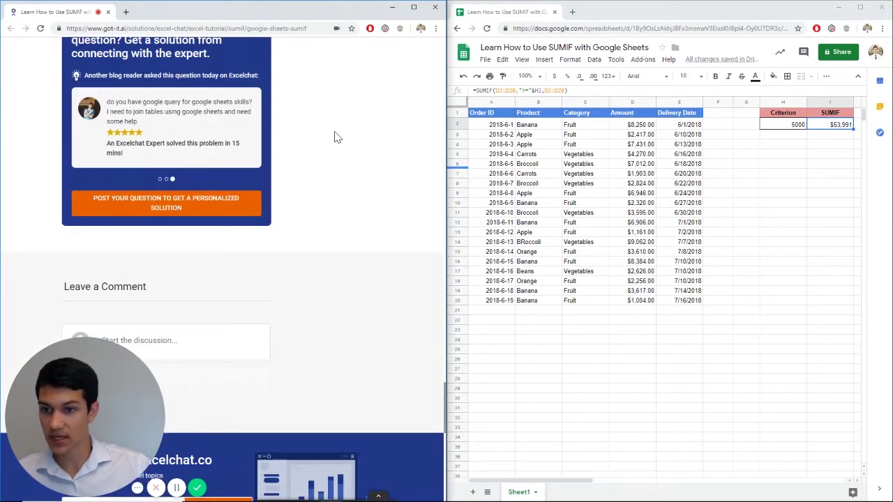
scroll(335, 138, up, 15)
scroll(335, 138, up, 3)
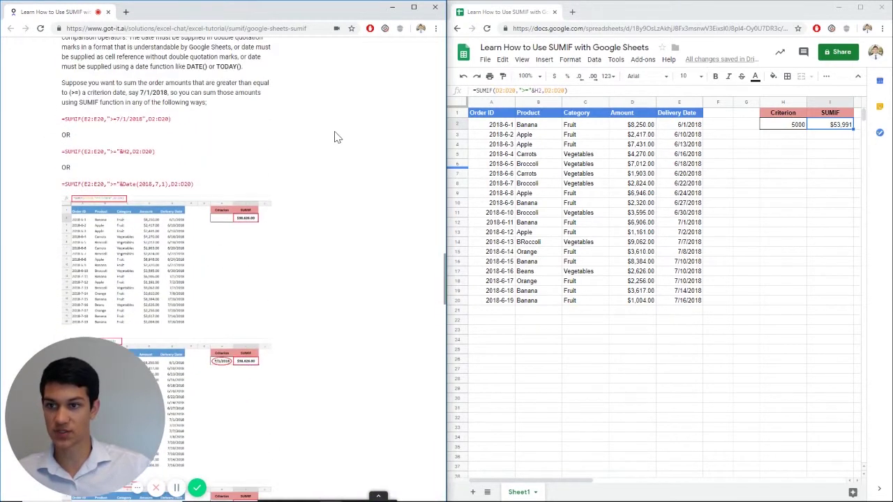
scroll(335, 137, down, 1)
scroll(335, 138, up, 1)
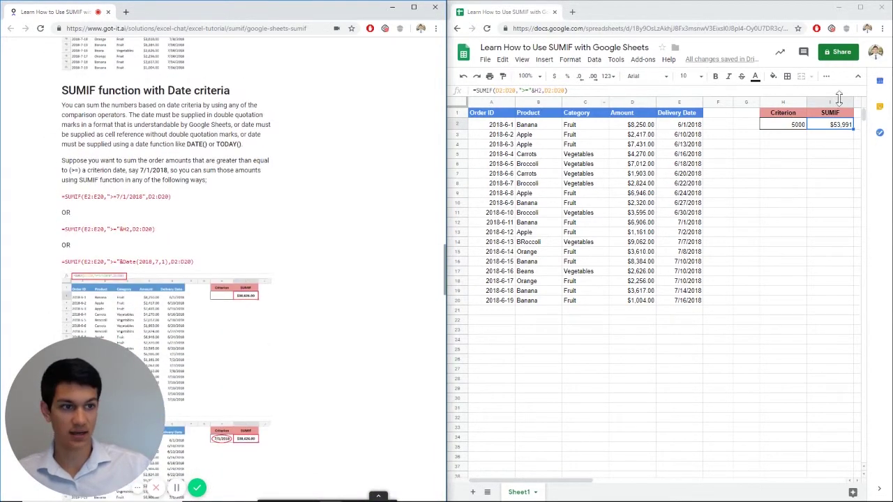
Clear H2:I2 and enter the criterion date 7/1/2018 in H2.
click(785, 124)
key(Delete)
key(shift+Right)
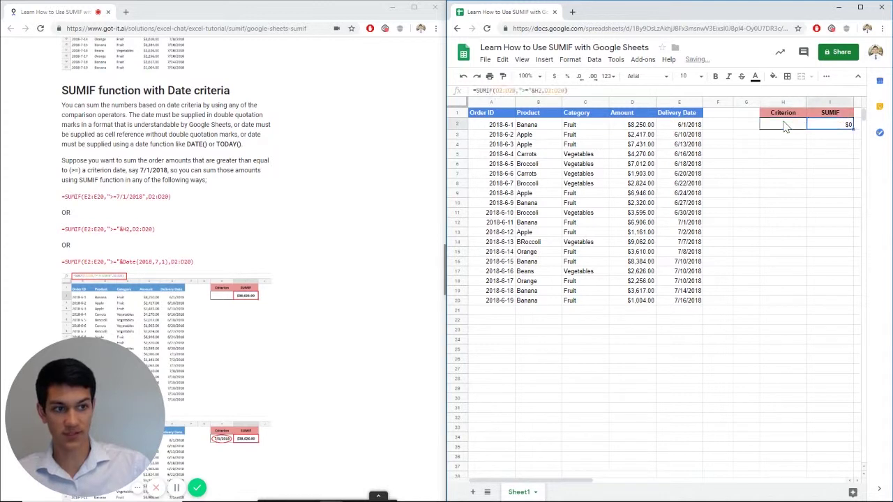
key(Delete)
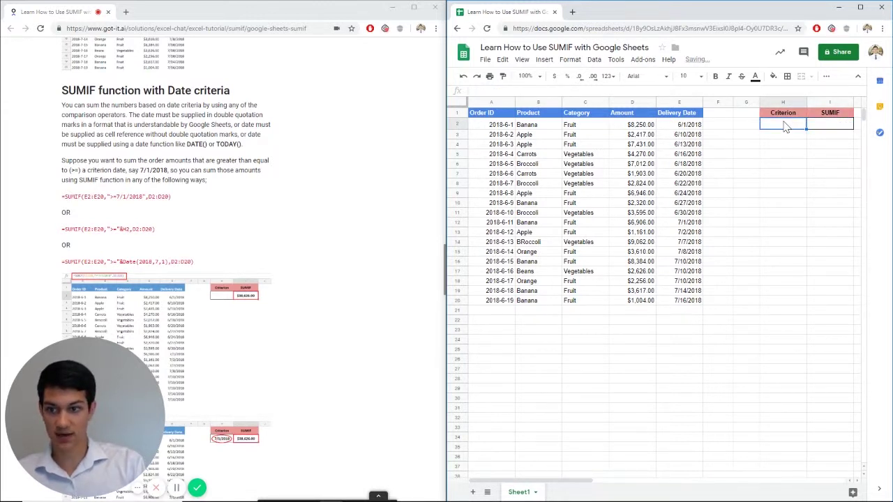
text(7)
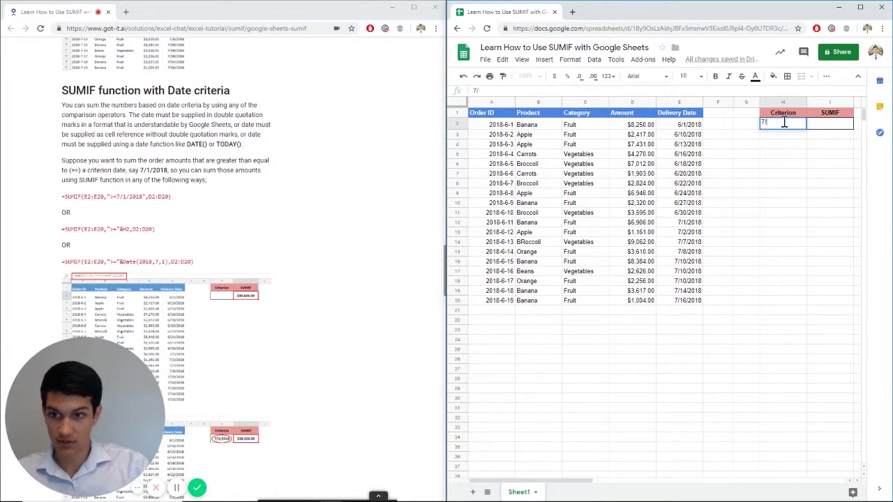
text(/1/2018)
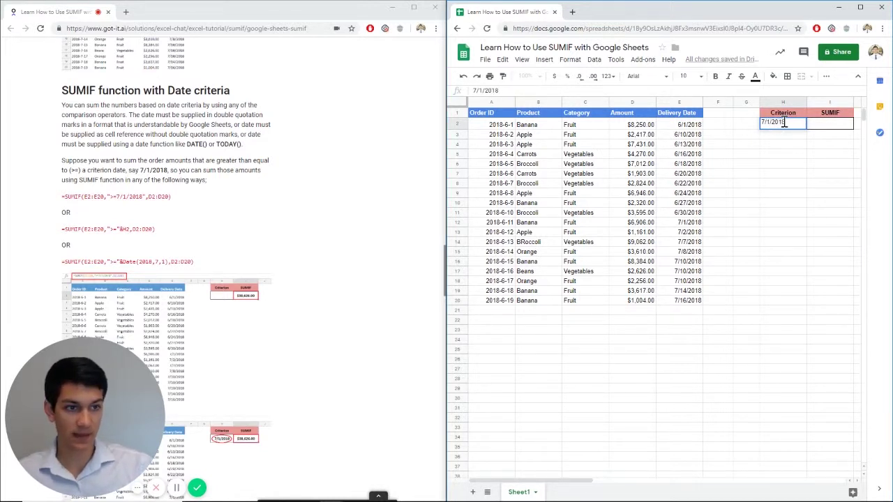
key(Return)
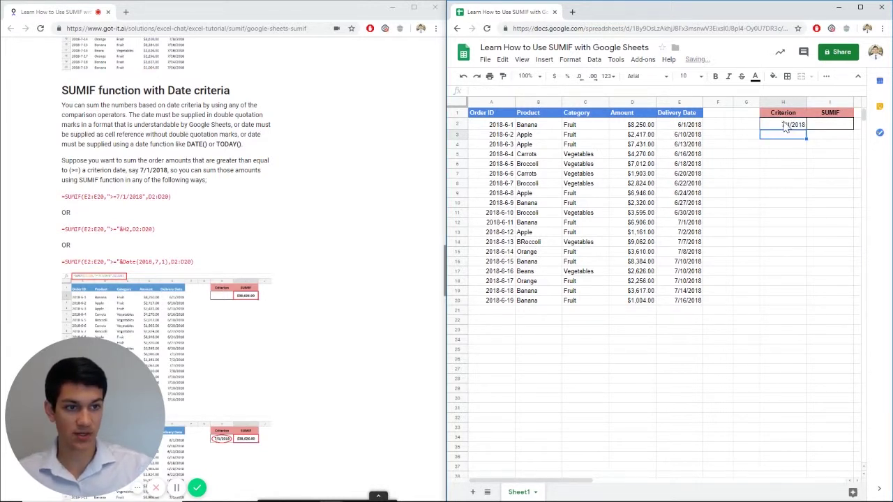
click(828, 126)
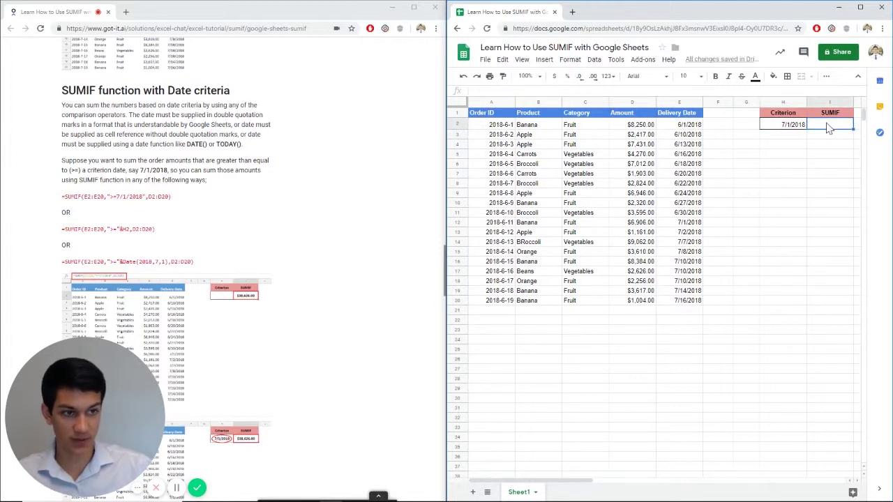
Enter =SUMIF(E2:E20,">="&H2,D2:D20) in I2, totalling deliveries on or after 7/1/2018 ($38,626).
text(S)
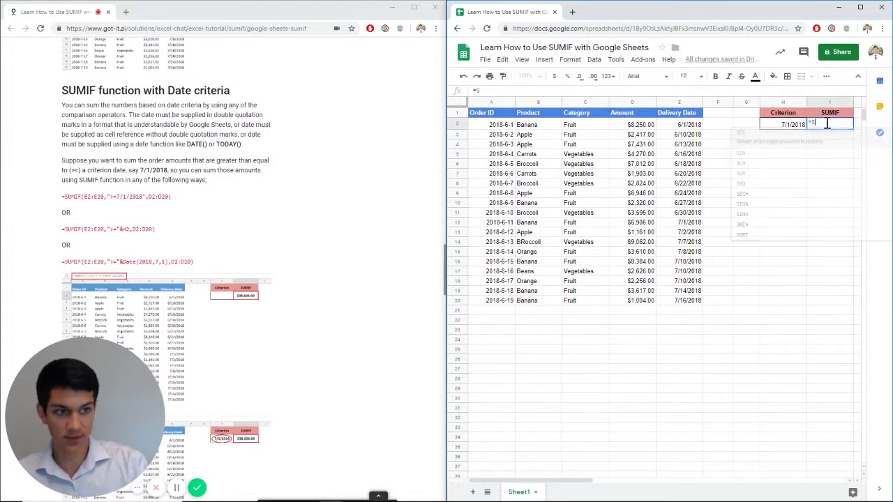
text(UMIF()
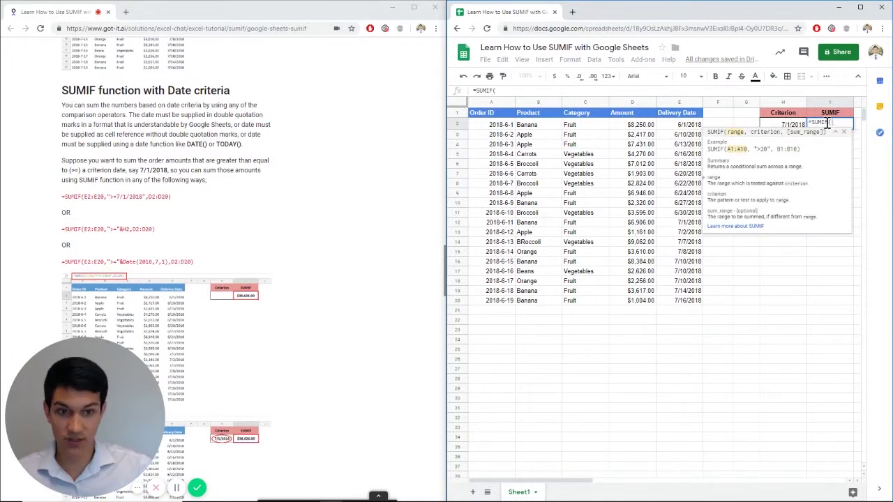
key(Left)
key(Left)
key(Left)
key(Left)
key(Left)
key(Left)
key(Left)
key(Left)
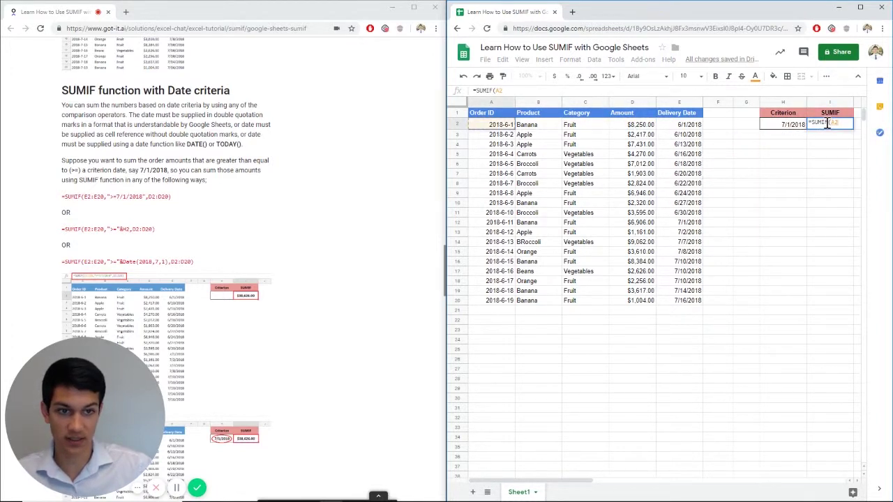
key(Right)
key(Right)
key(Right)
key(Right)
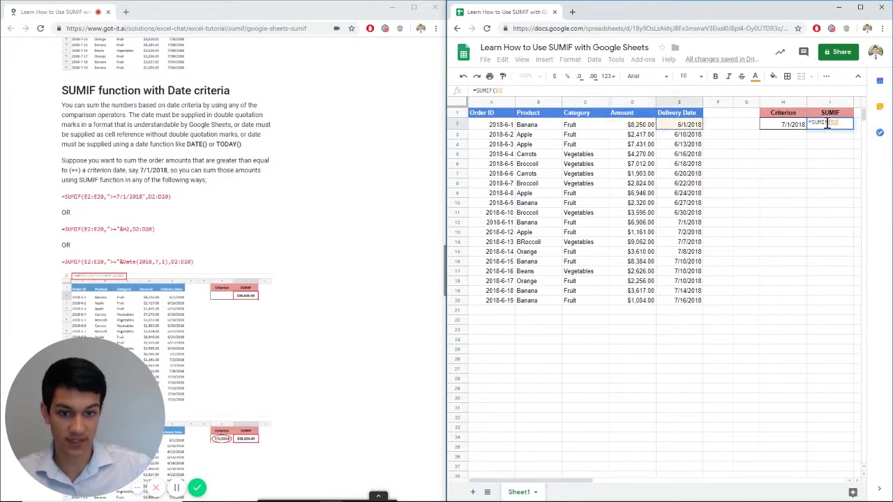
key(shift+Down)
key(shift+Down)
key(shift+Down)
key(shift+Down)
key(shift+Down)
key(shift+Down)
key(shift+Down)
key(shift+Down)
key(shift+Down)
key(shift+Down)
key(shift+Down)
key(shift+Down)
key(shift+Down)
key(shift+Down)
key(shift+Down)
key(shift+Down)
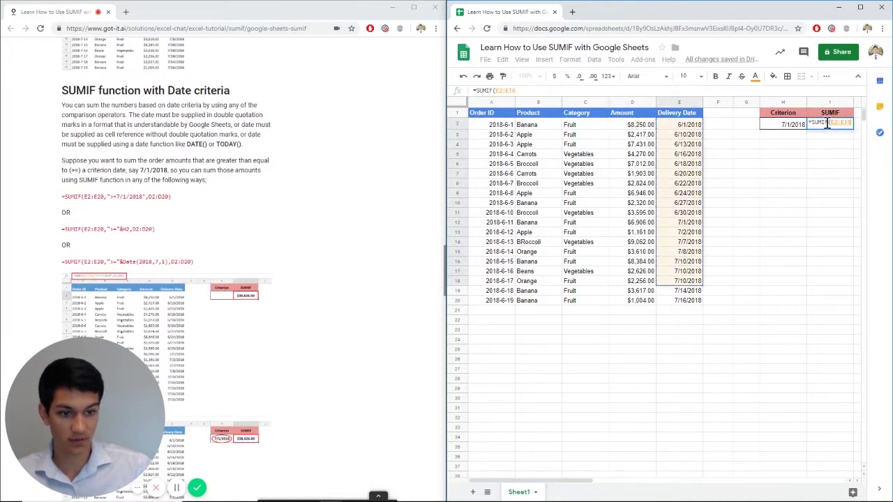
key(shift+Down)
key(shift+Down)
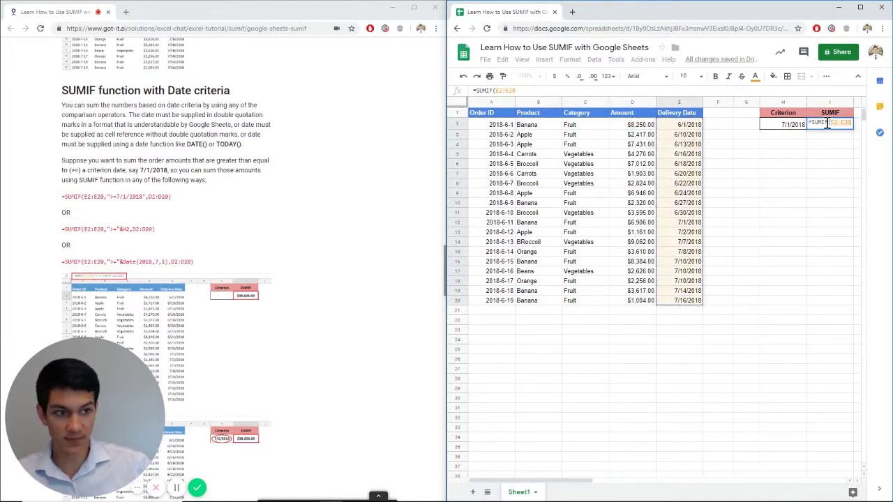
text(,)
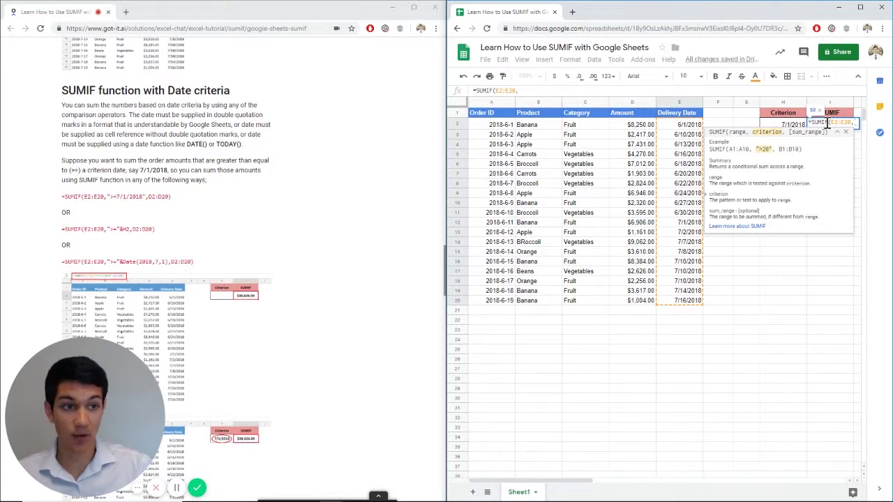
text(")
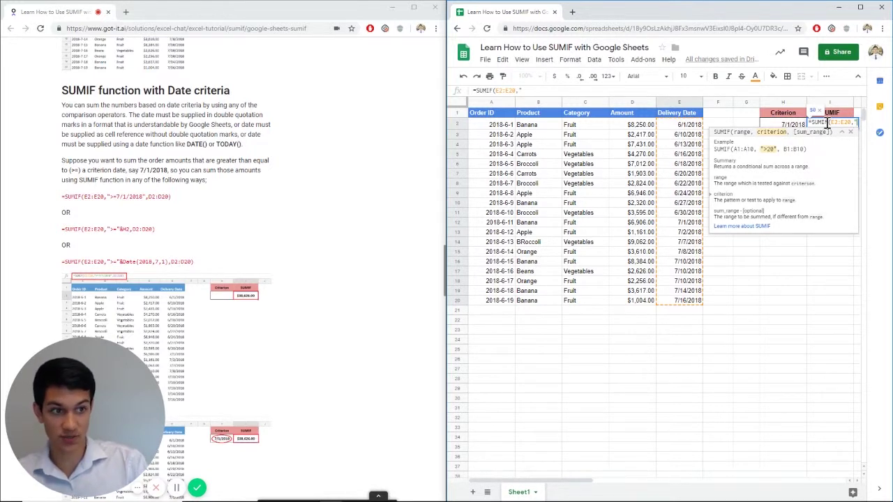
text(>)
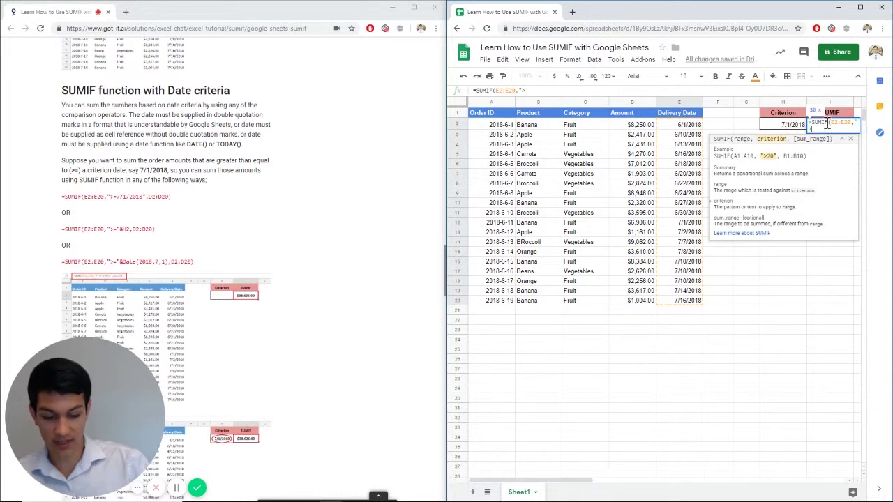
text(=)
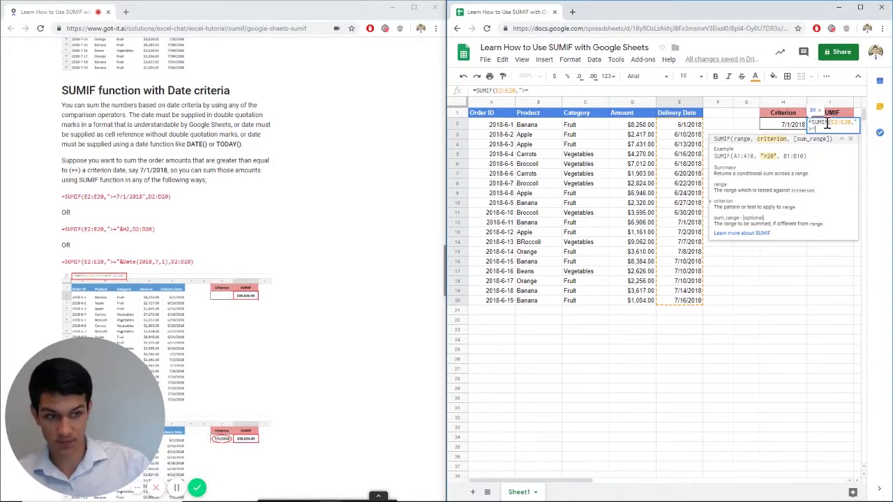
text(")
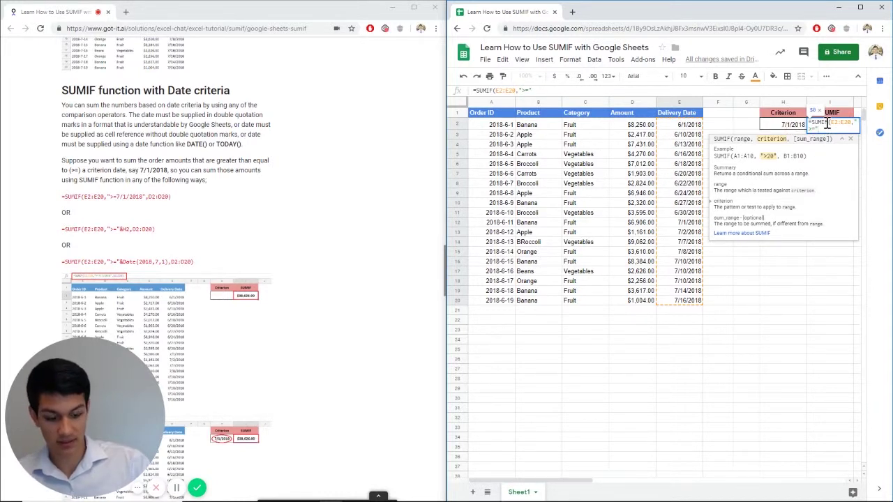
text(&)
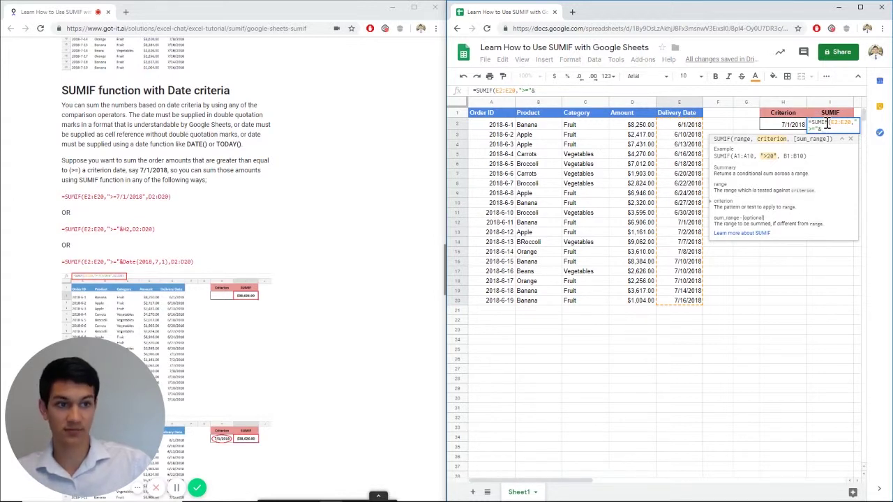
text(H2,)
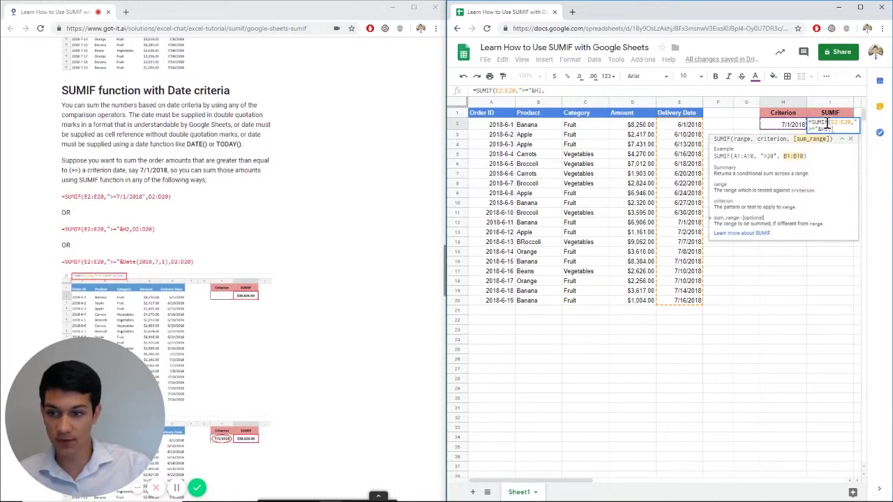
text(F2)
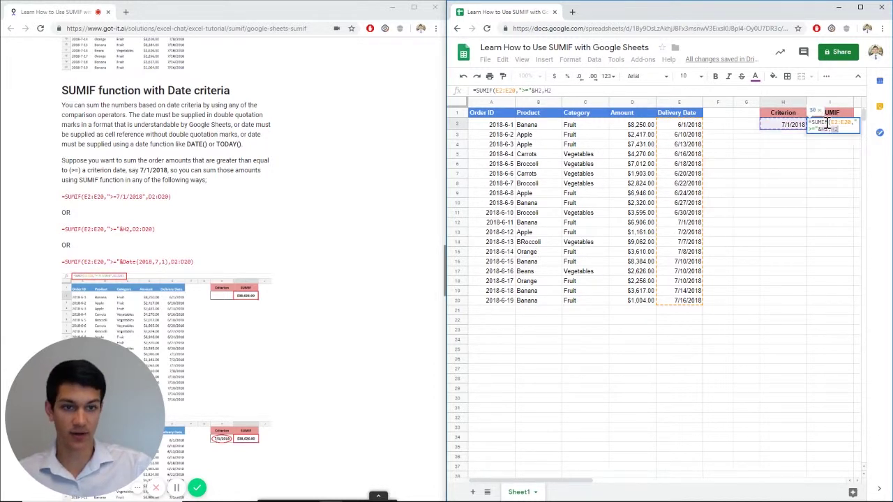
key(Left)
key(Left)
key(shift+Down)
key(shift+Down)
key(shift+Down)
key(shift+Down)
key(shift+Down)
key(shift+Down)
key(shift+Down)
key(shift+Down)
key(shift+Down)
key(shift+Down)
key(shift+Down)
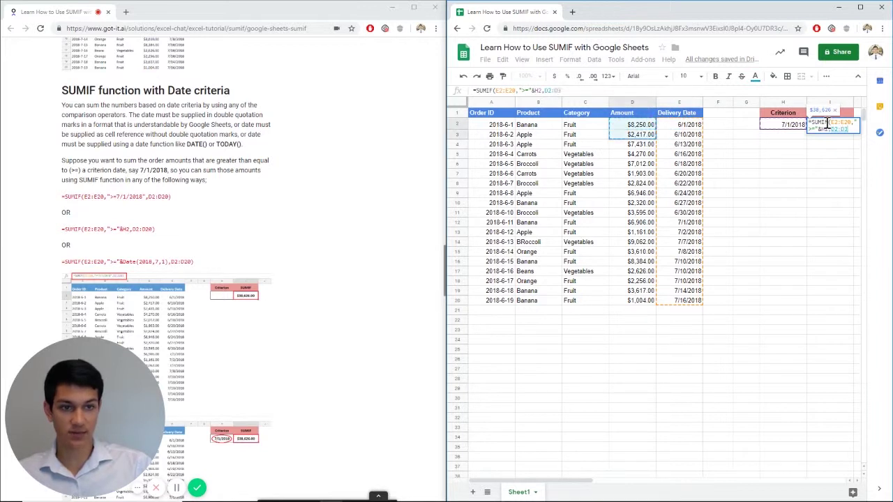
key(shift+Down)
key(shift+Down)
key(shift+Down)
key(shift+Down)
key(shift+Down)
key(shift+Down)
key(shift+Down)
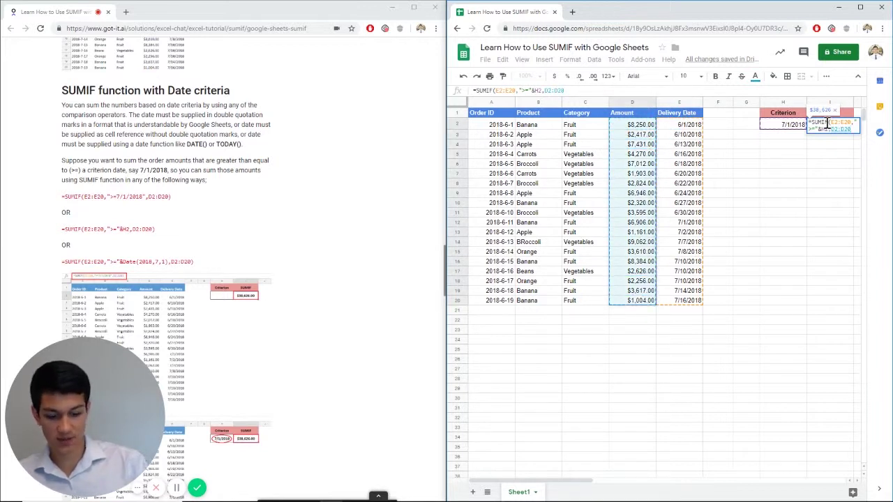
text())
key(Return)
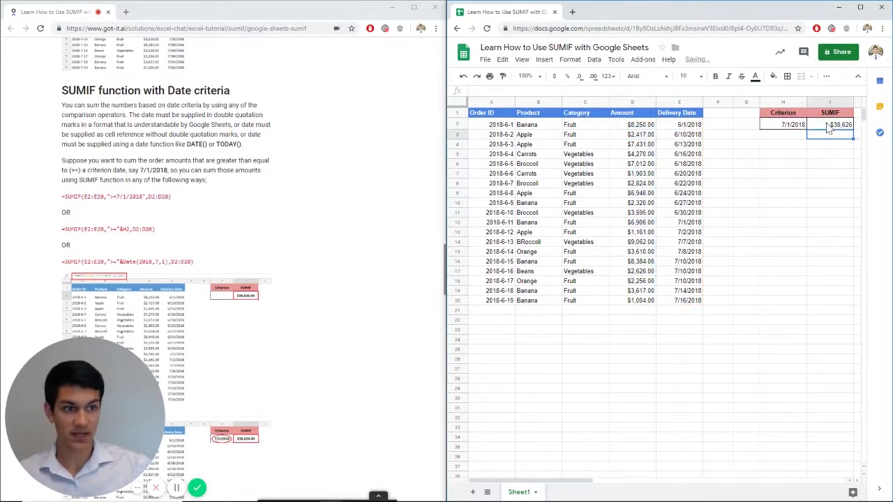